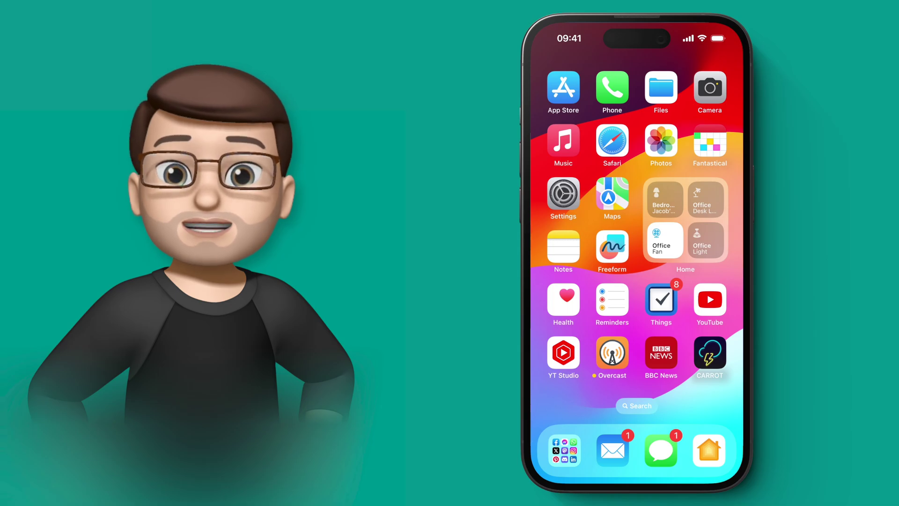
Launch Health and go to Browse, then the Mental Wellbeing category
left_click(564, 301)
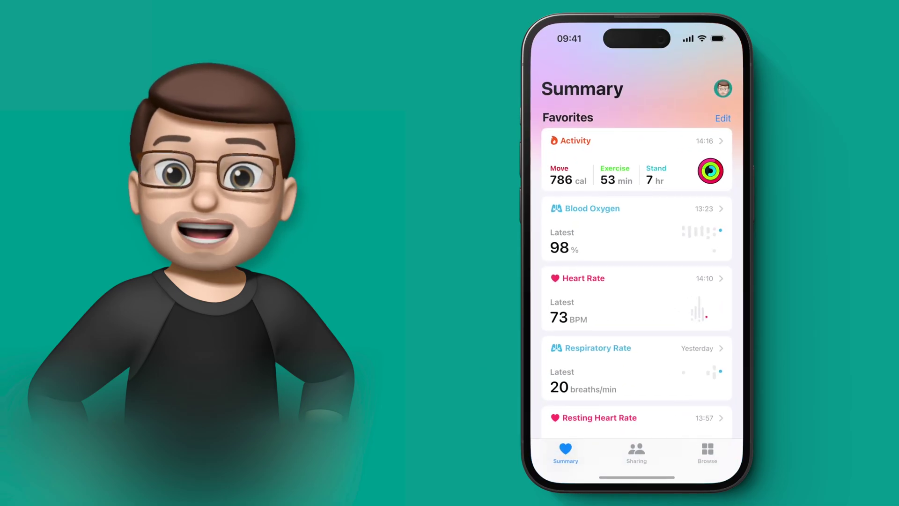
left_click(707, 452)
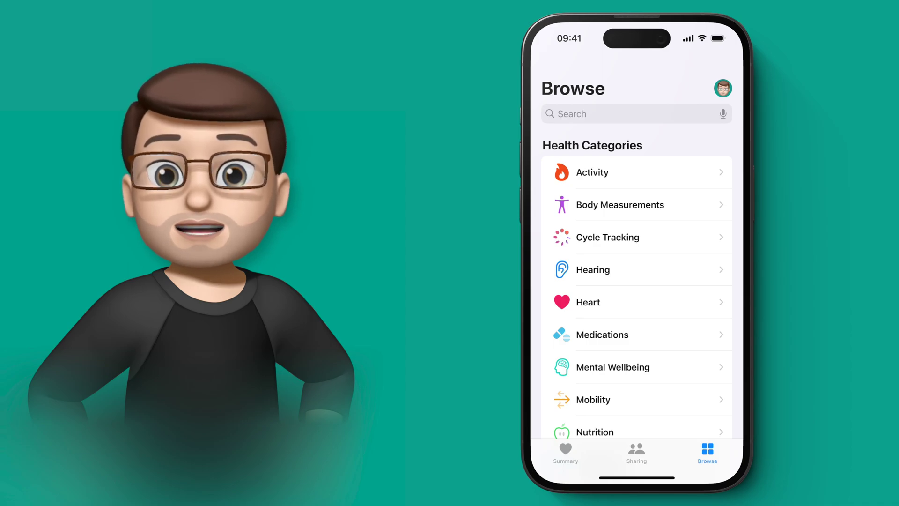
left_click(636, 367)
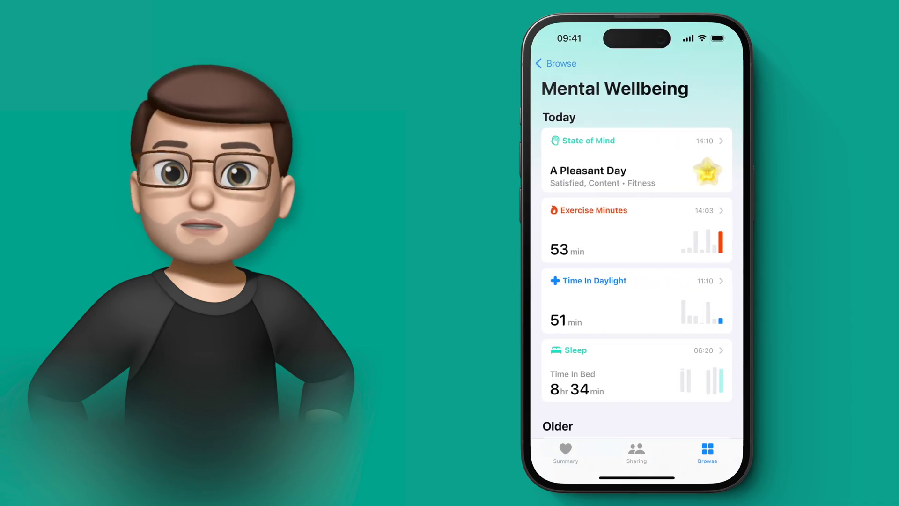